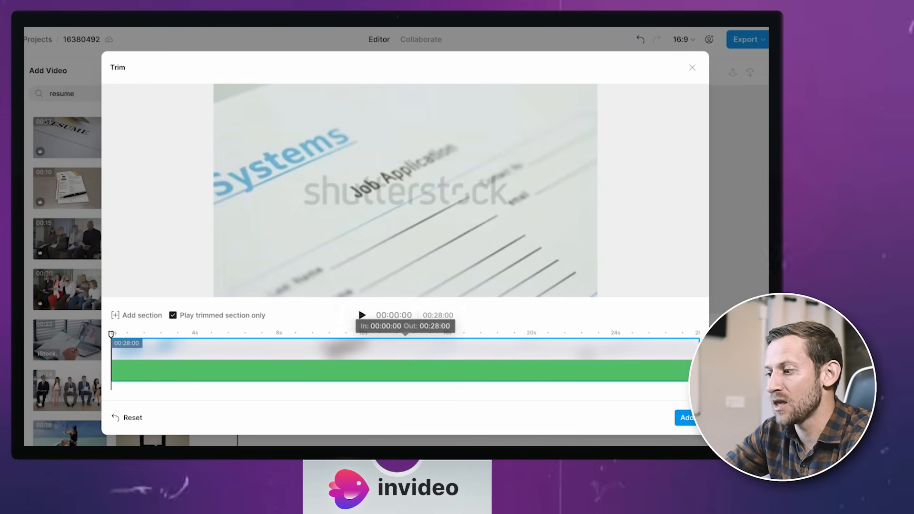
Trim the job application stock clip to about its first 14 seconds and add it to the video.
drag(685, 371, 397, 375)
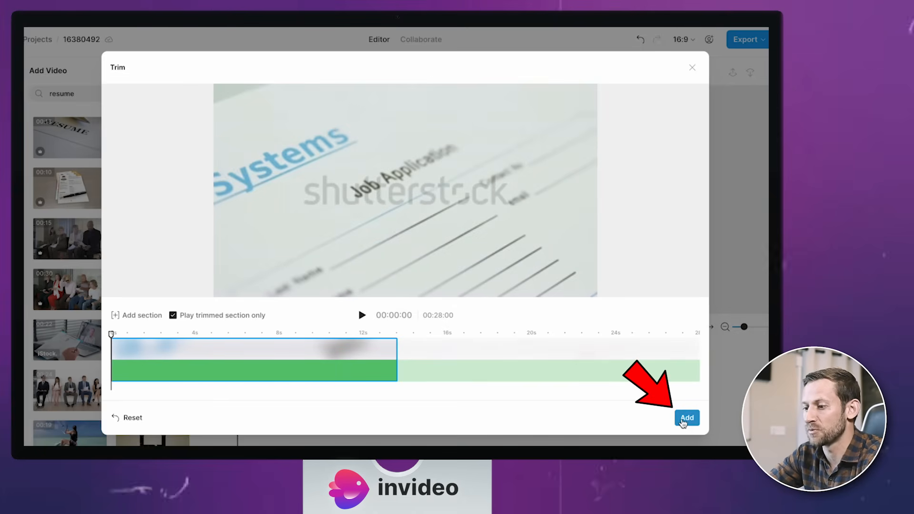
click(687, 418)
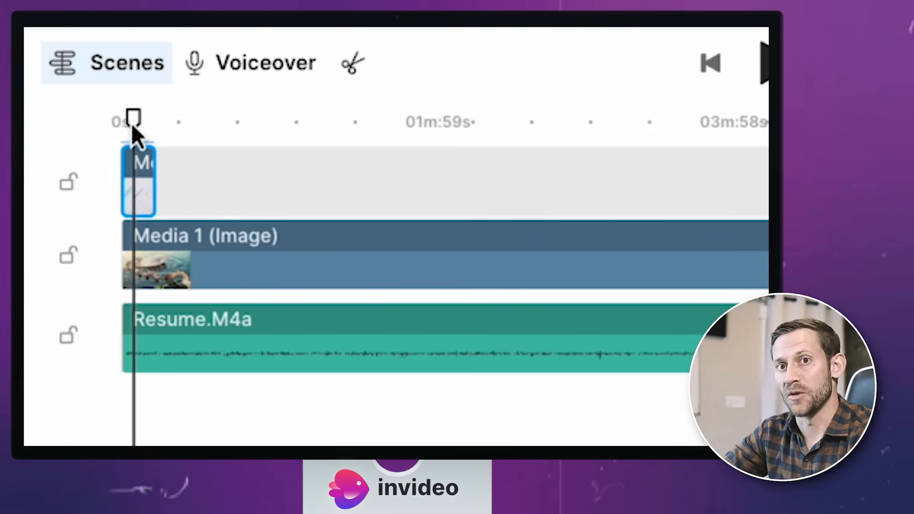
Enlarge the job application clip until it covers the whole canvas.
drag(133, 125, 128, 122)
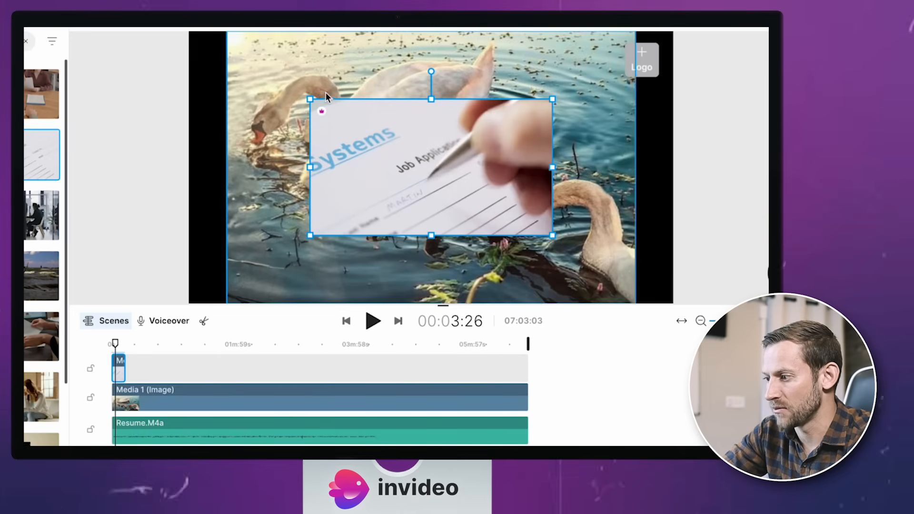
drag(309, 99, 202, 37)
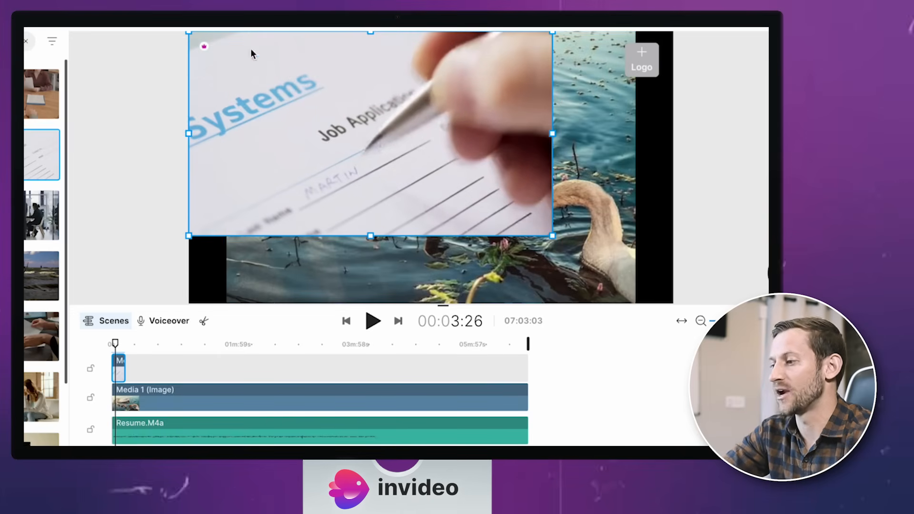
drag(550, 234, 661, 306)
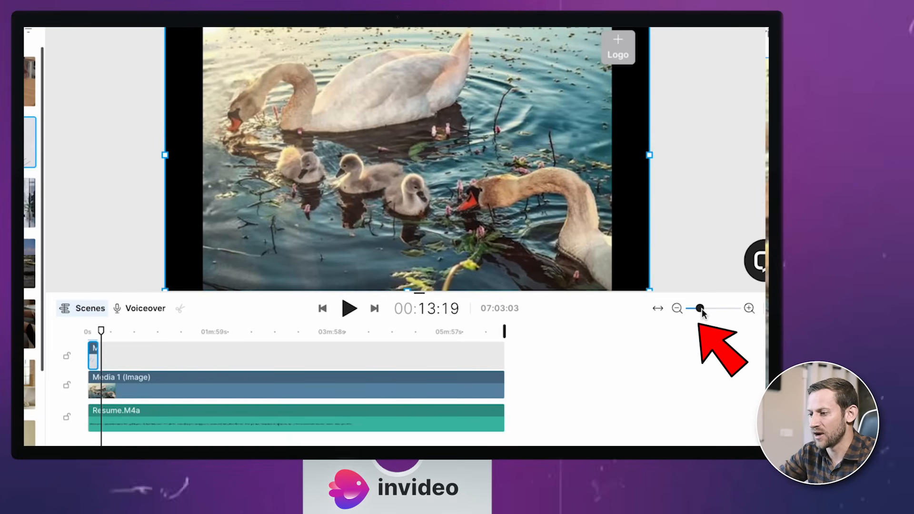
Place the second stock clip, Media 3, on the same track as Media 2, directly after it.
drag(698, 310, 711, 314)
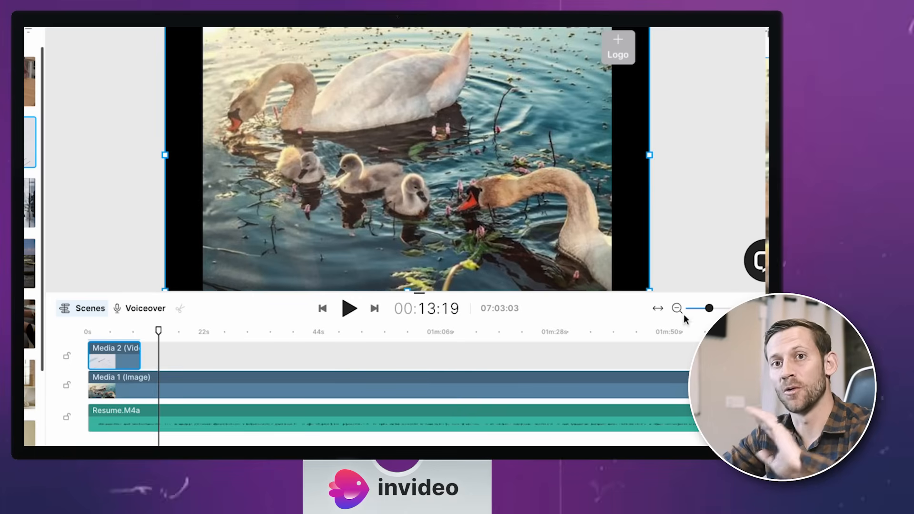
drag(158, 332, 143, 332)
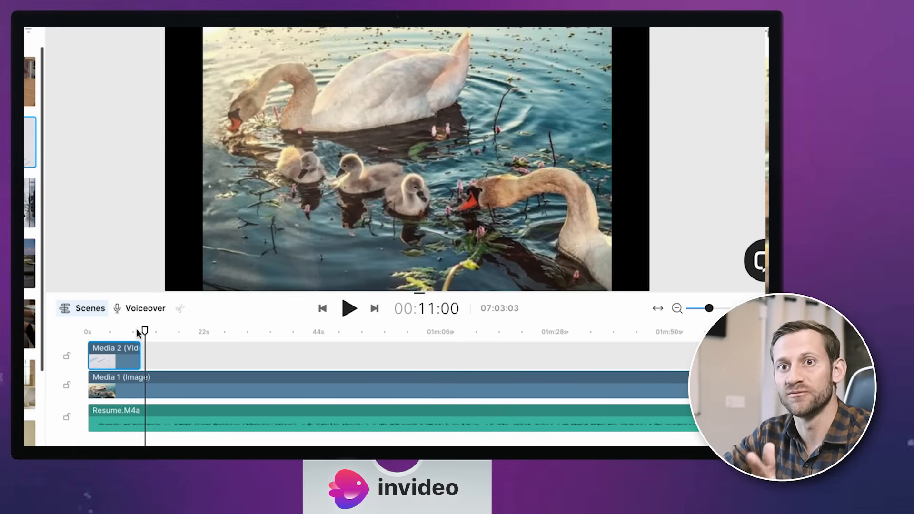
drag(142, 332, 180, 335)
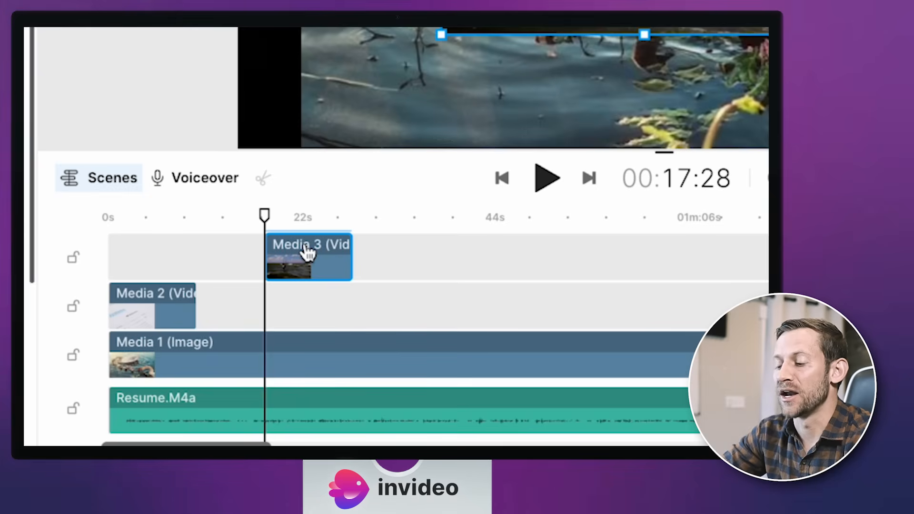
drag(293, 249, 224, 302)
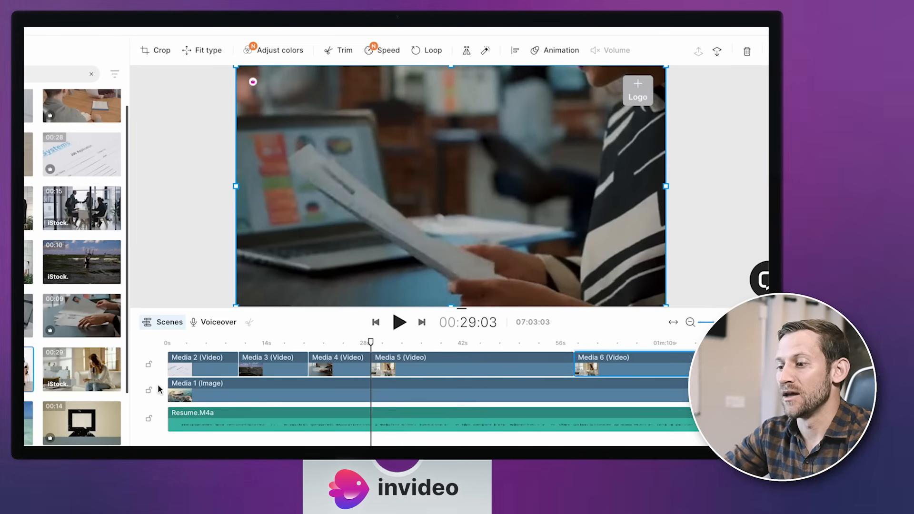
Play the video from the beginning to preview the opening clip.
click(172, 343)
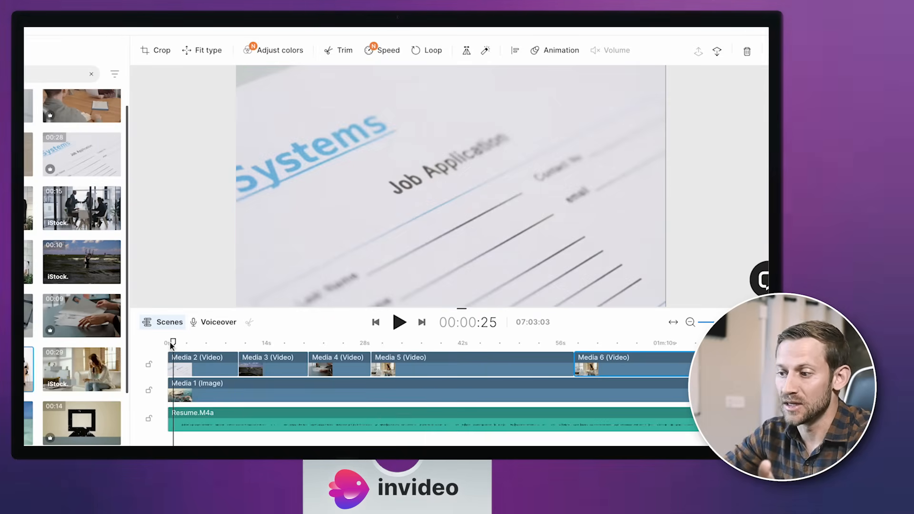
click(162, 342)
key(space)
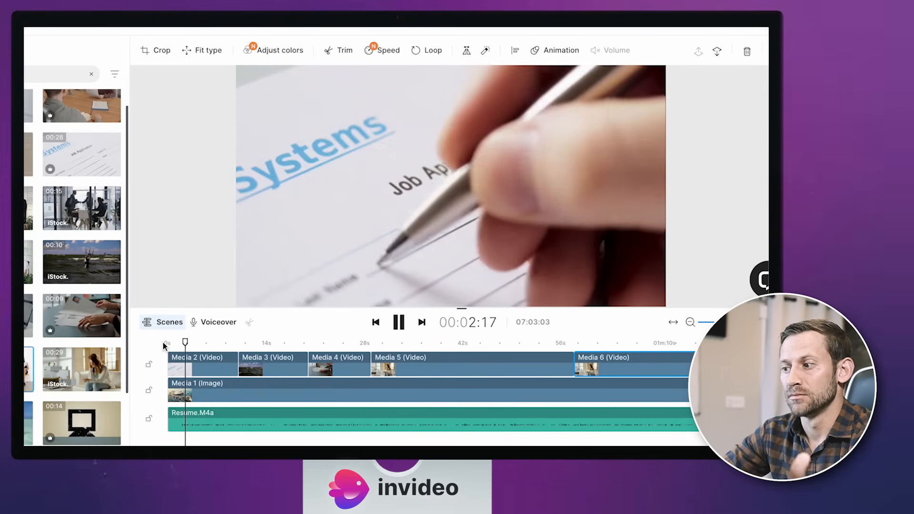
key(space)
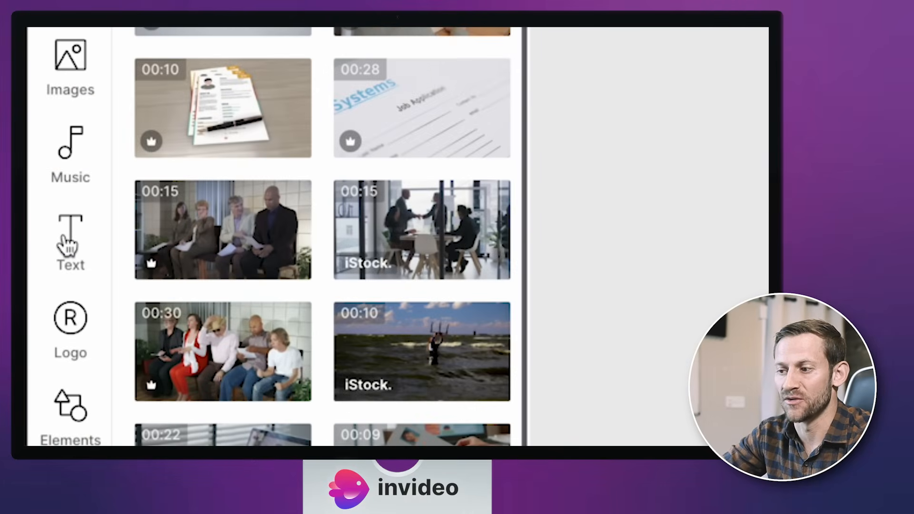
Insert the "SMALL STEPS EVERY DAY" title from the Minimalist text styles over the Media 4 clip.
click(67, 245)
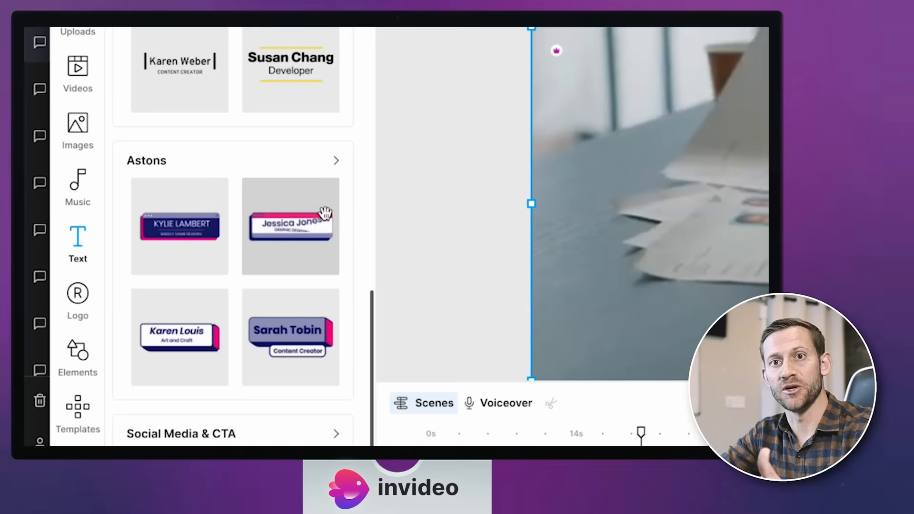
scroll(326, 211, up, 4)
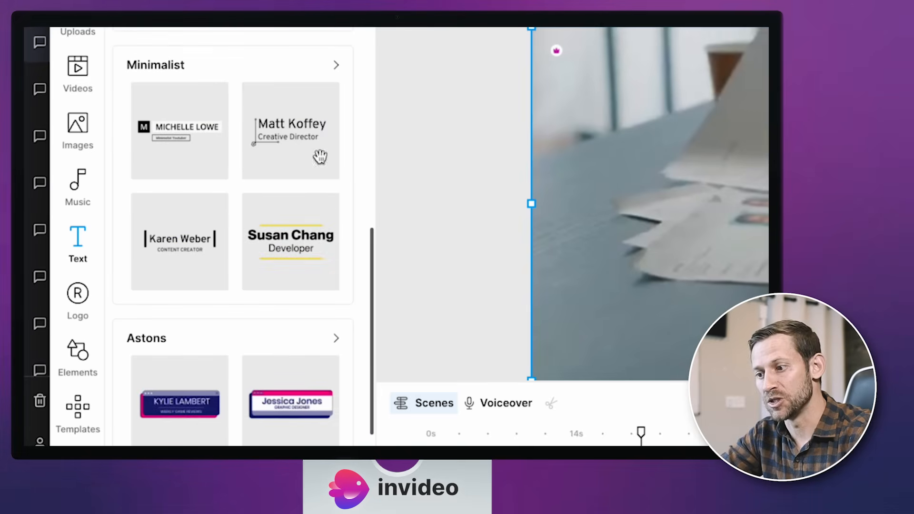
scroll(317, 100, up, 10)
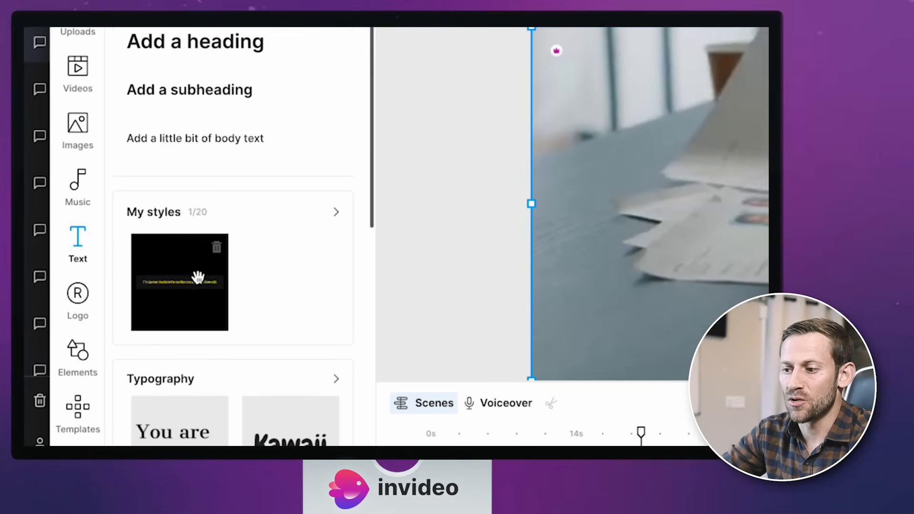
scroll(195, 283, down, 6)
scroll(181, 281, down, 1)
click(329, 277)
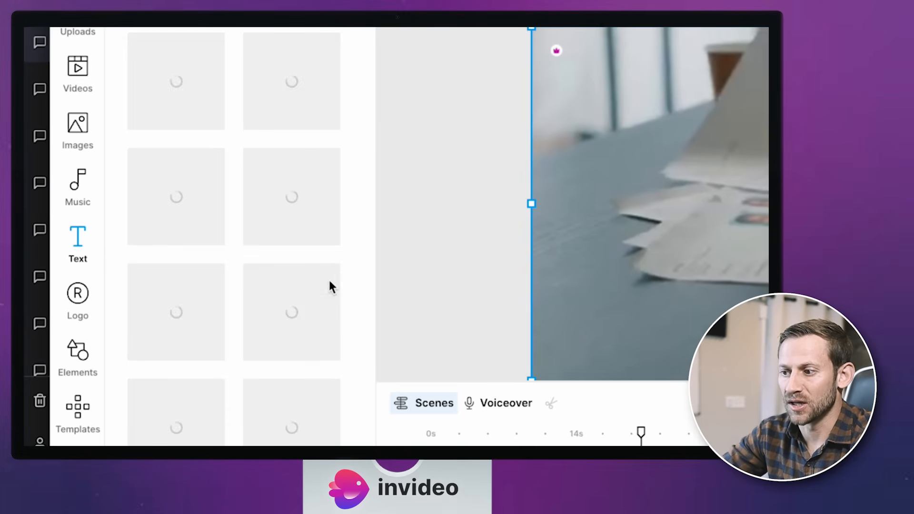
scroll(303, 311, down, 8)
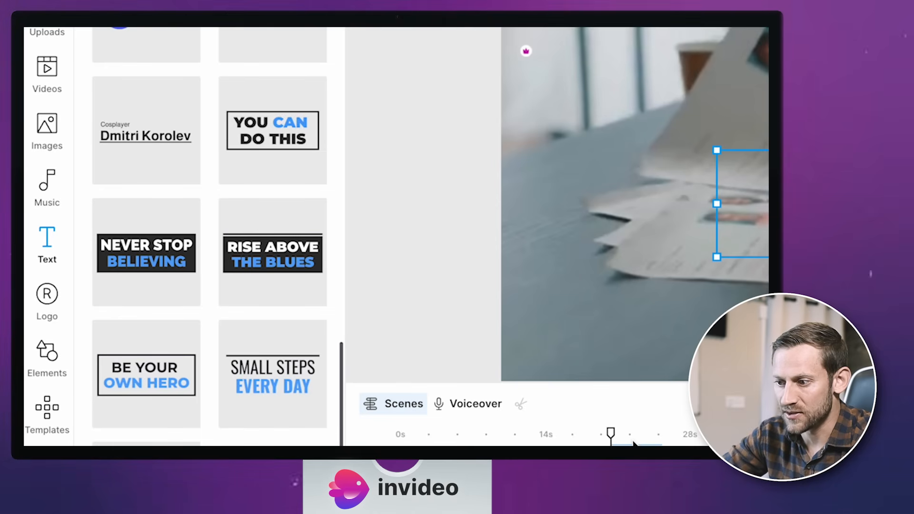
Move the title on the timeline so it spans 00:17:14 to 00:22:14.
click(633, 442)
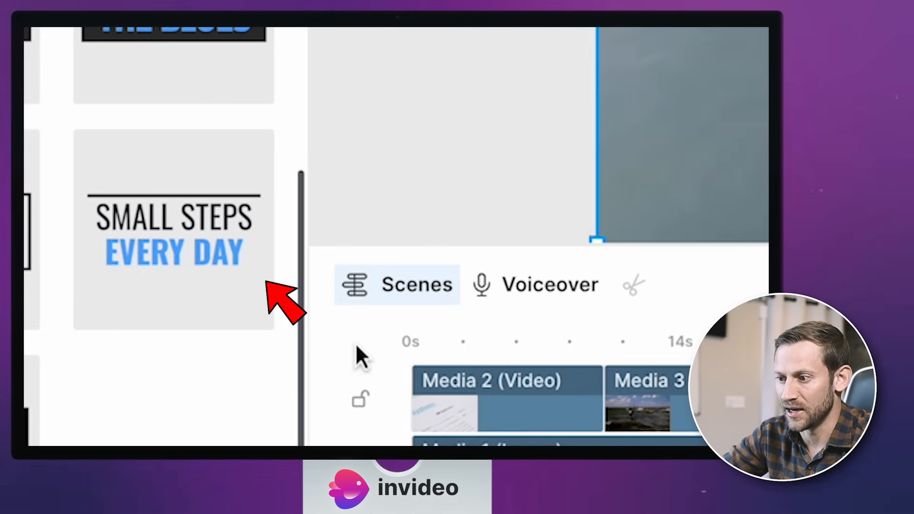
drag(123, 248, 749, 340)
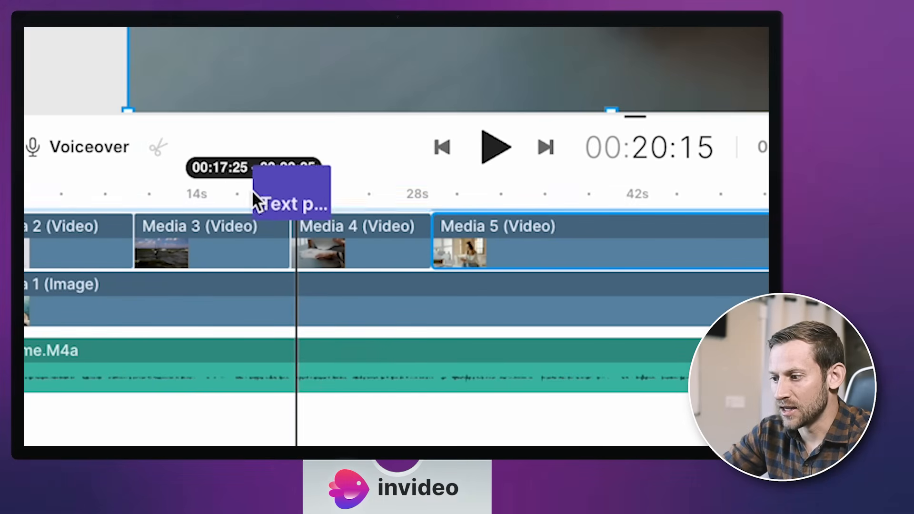
mouse_move(253, 191)
mouse_down()
mouse_move(247, 172)
mouse_move(250, 196)
mouse_up()
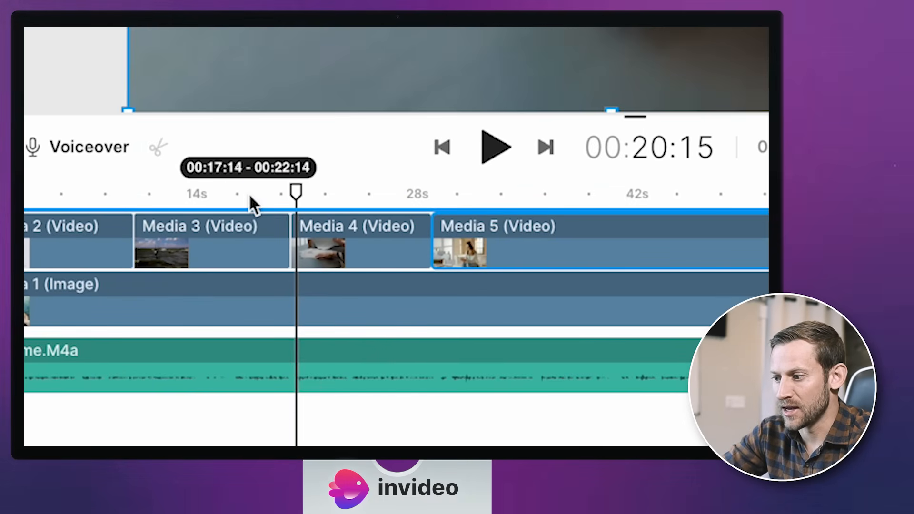
scroll(270, 394, down, 1)
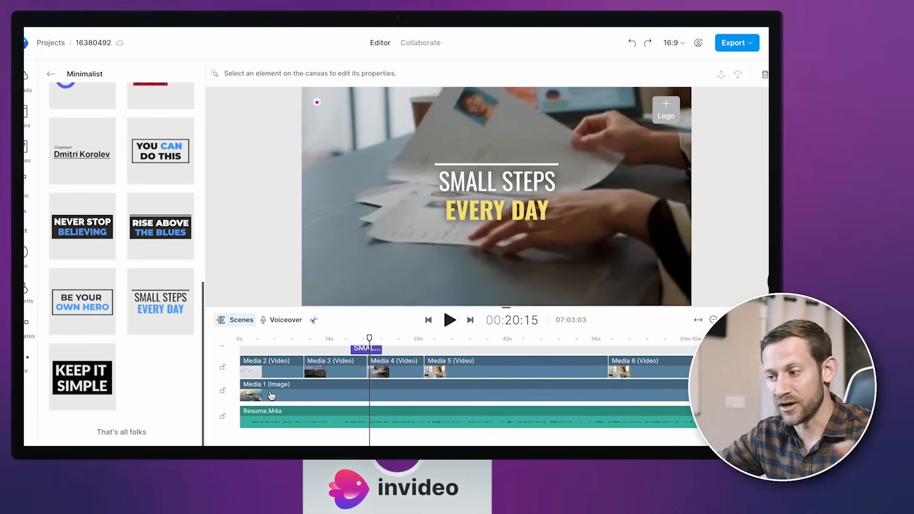
scroll(371, 421, up, 1)
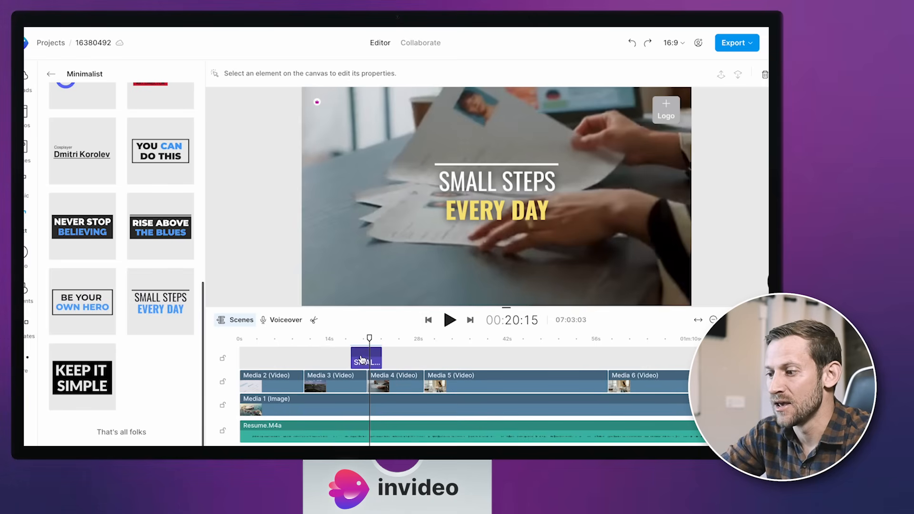
Replace the title's text with "Step #1 FIT THE JOB" and open its animation settings.
click(491, 206)
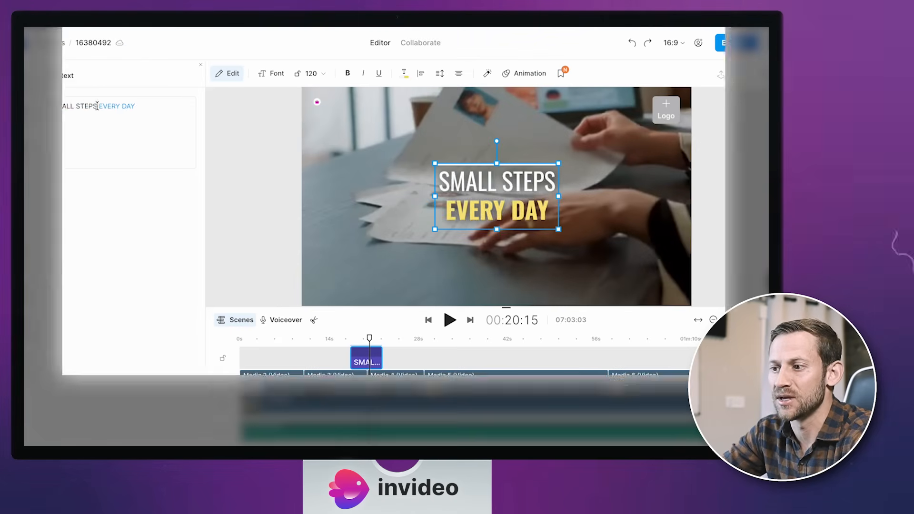
drag(97, 106, 41, 110)
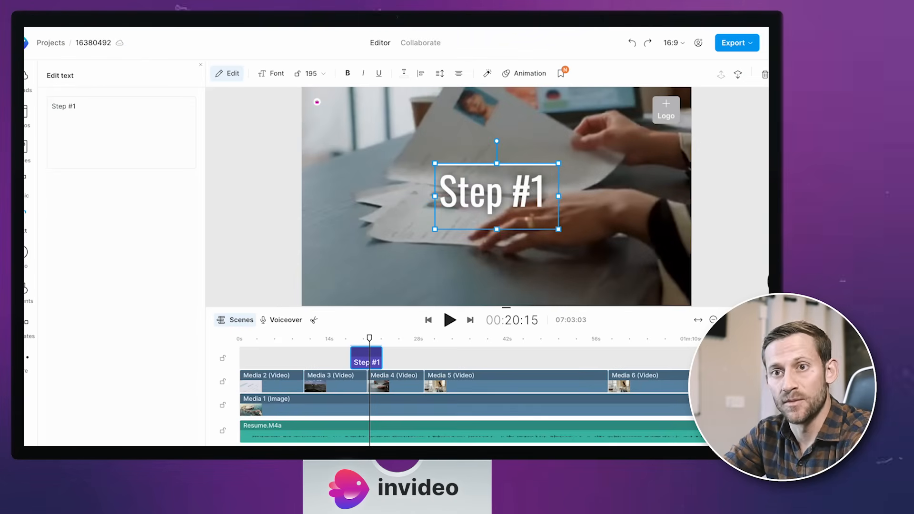
text(Fi)
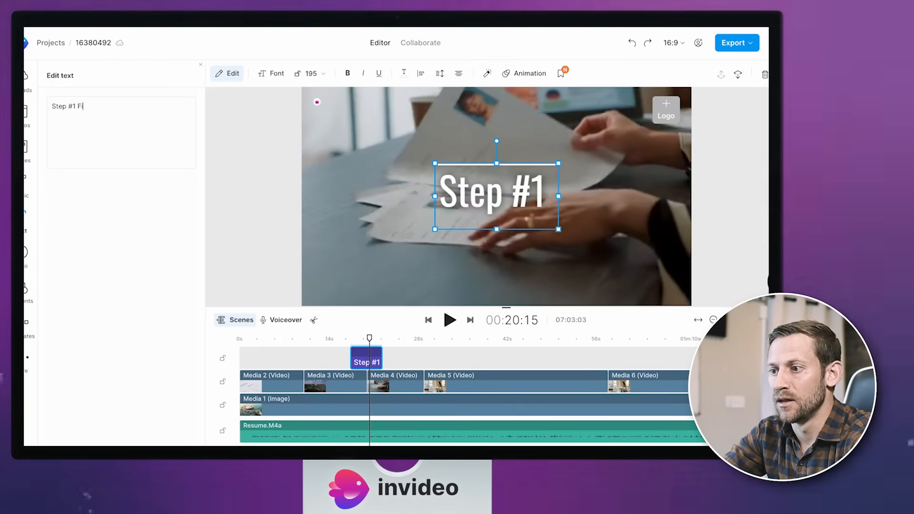
text(T THE JOB)
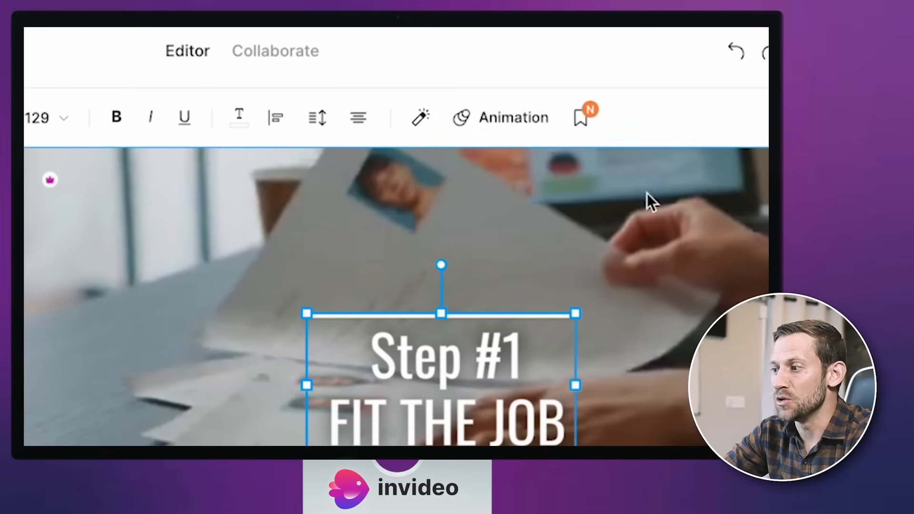
click(509, 117)
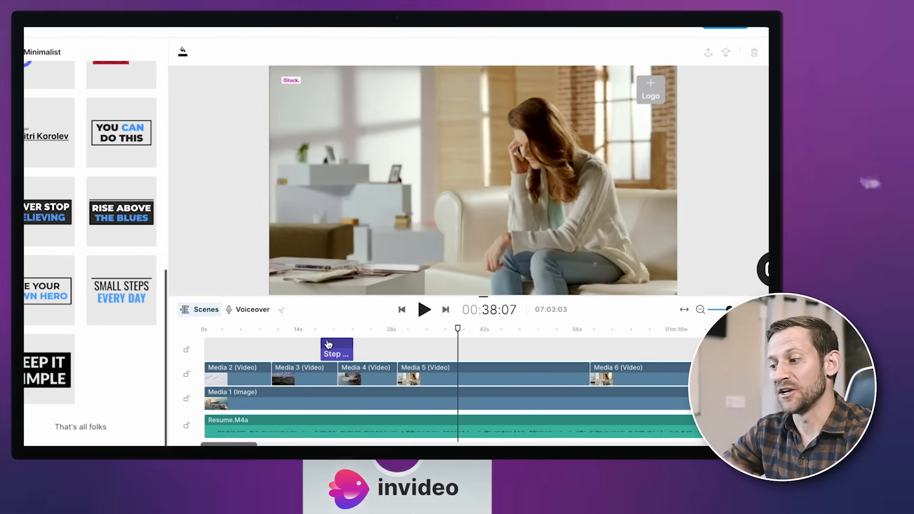
Duplicate the step title twice on the same track, placing one copy at 00:38:07 and the other over the start of Media 6.
click(328, 343)
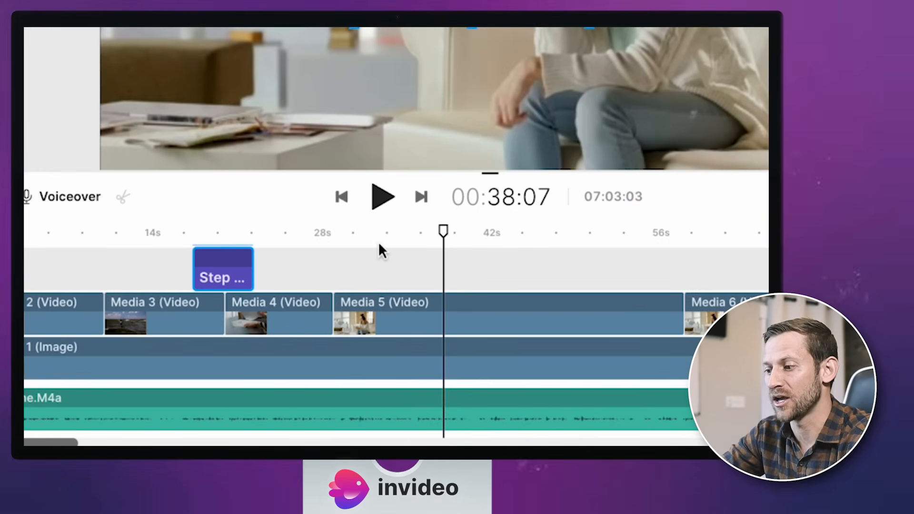
key(super+v)
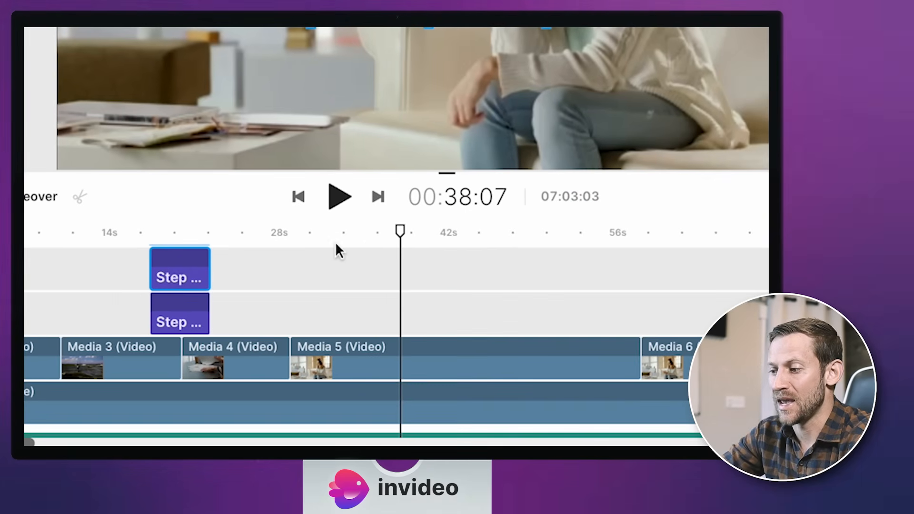
drag(176, 272, 424, 314)
key(super+v)
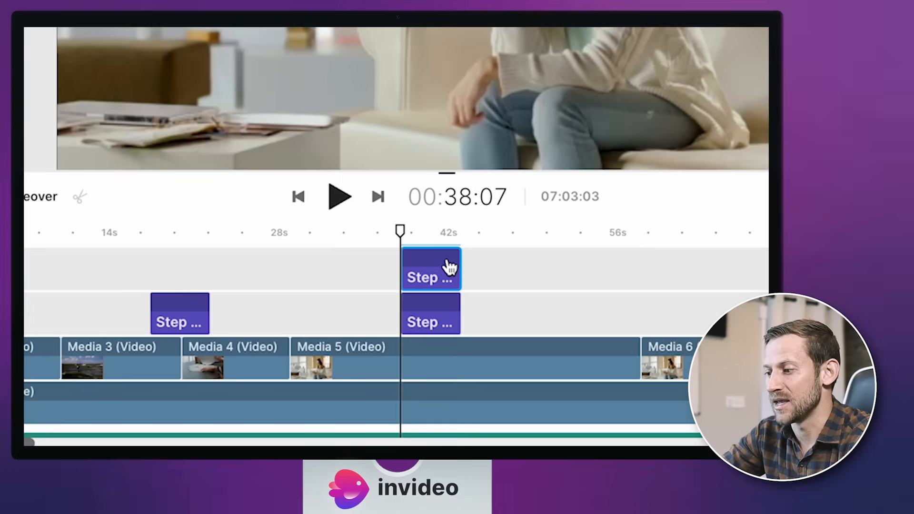
drag(445, 266, 712, 312)
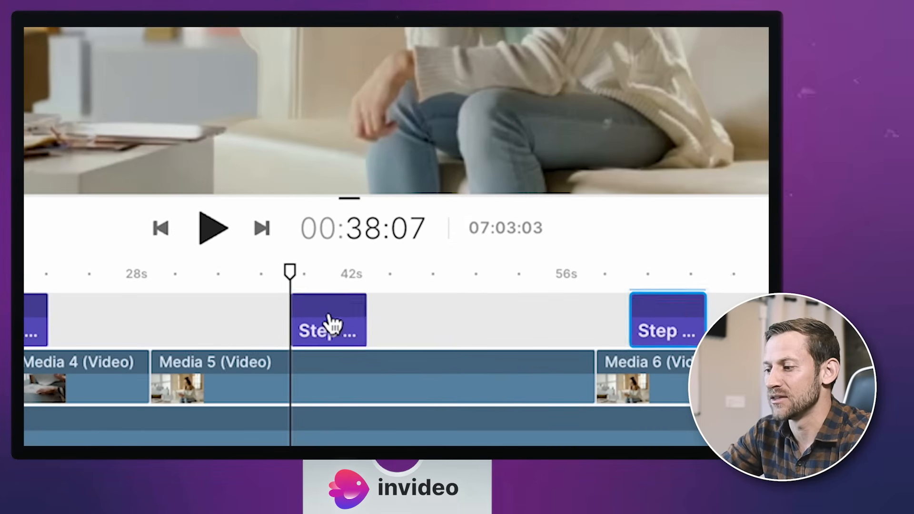
click(314, 291)
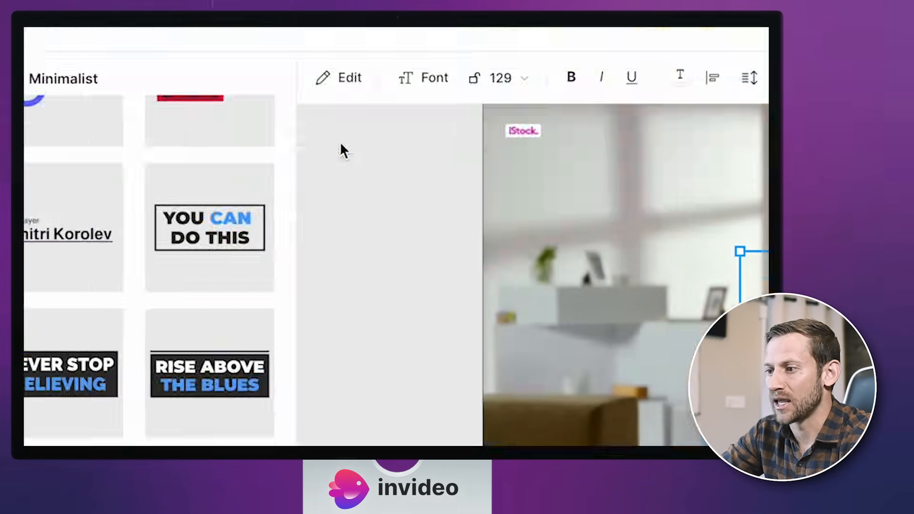
click(339, 78)
click(107, 224)
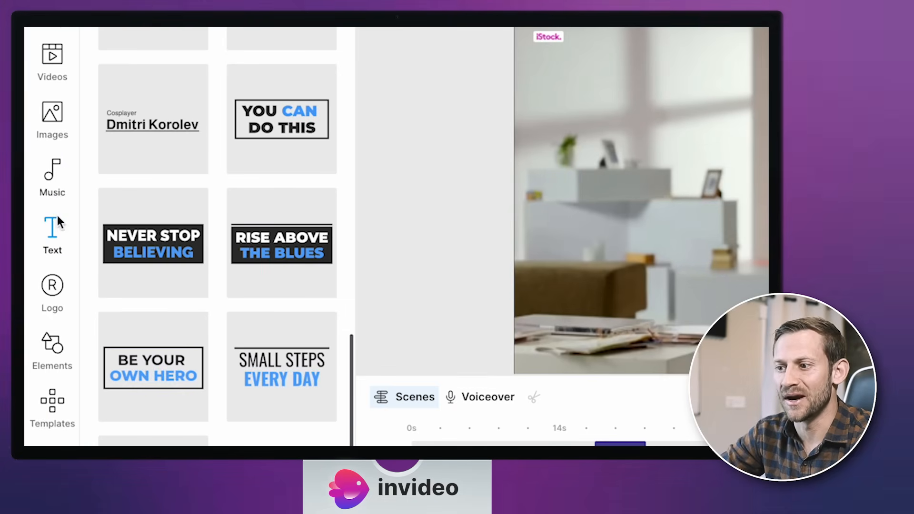
Browse the music library by mood and open the Inspiring collection.
click(51, 173)
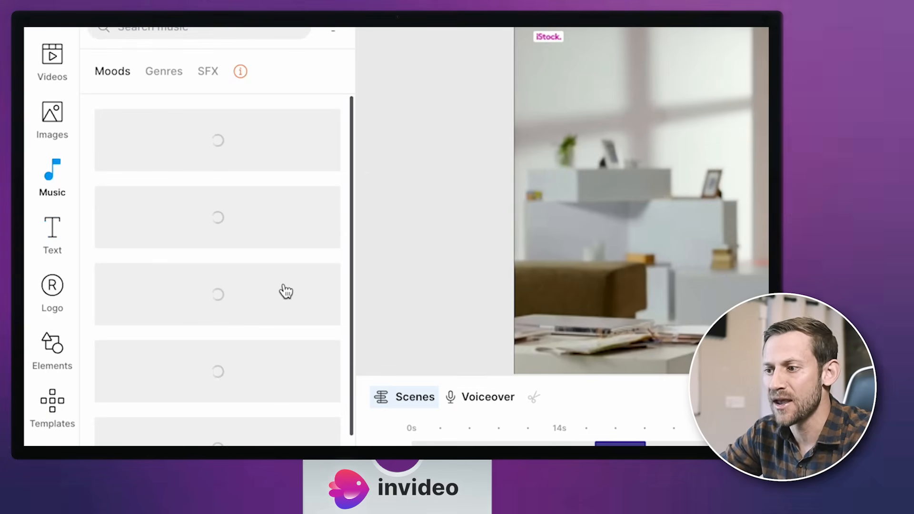
scroll(240, 337, down, 5)
scroll(240, 337, up, 5)
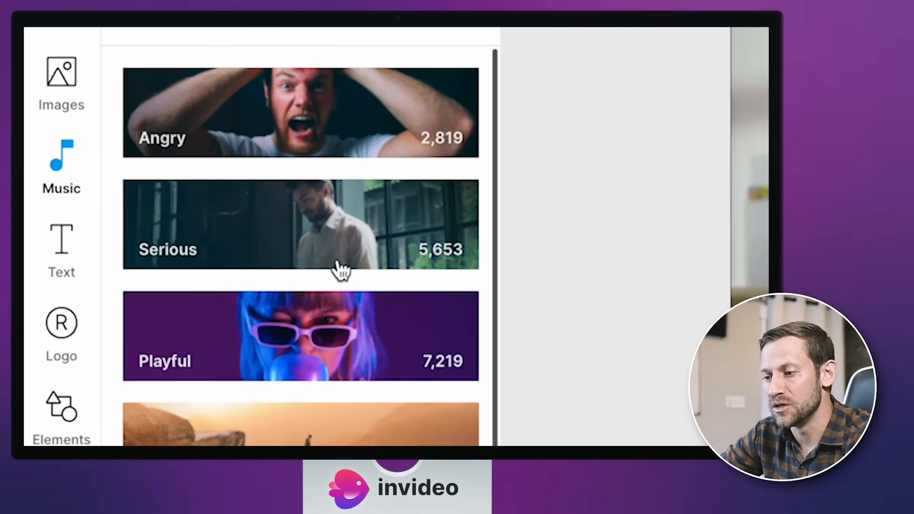
scroll(337, 265, down, 2)
click(330, 354)
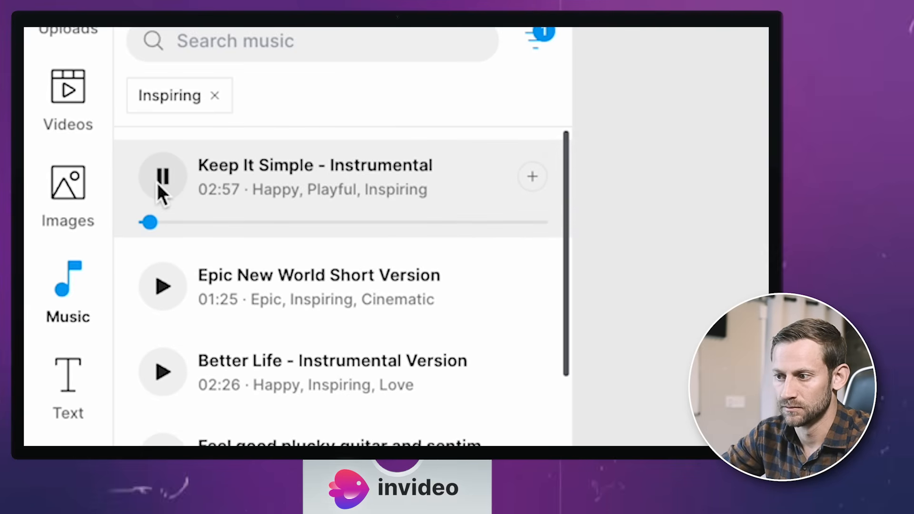
Add the "Keep It Simple - Instrumental" track and move it to the start of the timeline.
click(158, 184)
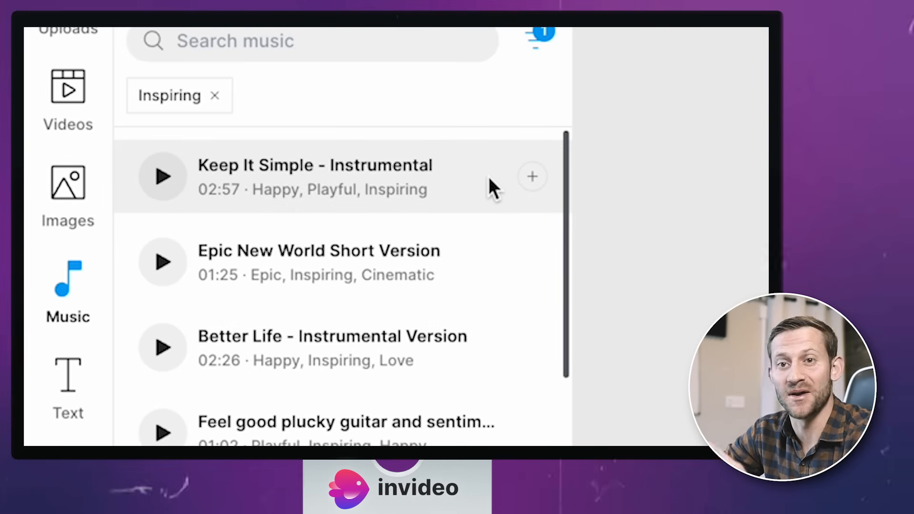
click(531, 177)
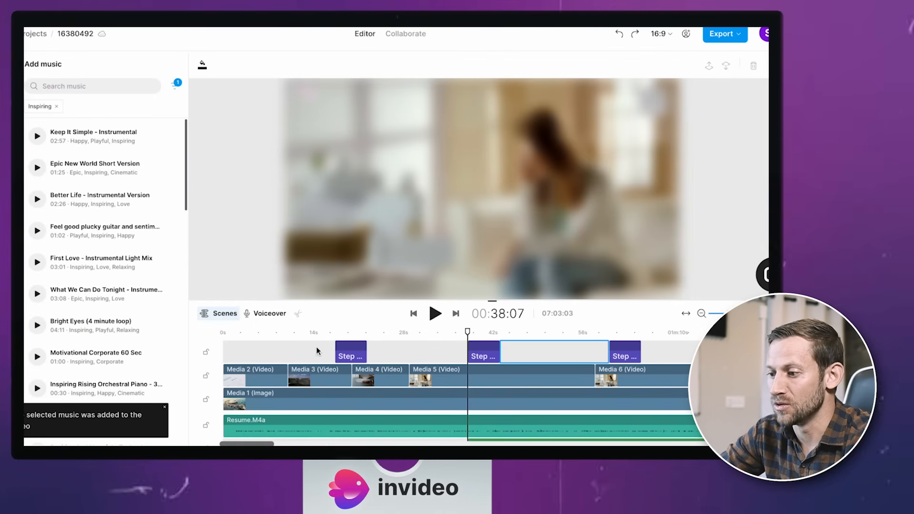
scroll(317, 351, down, 3)
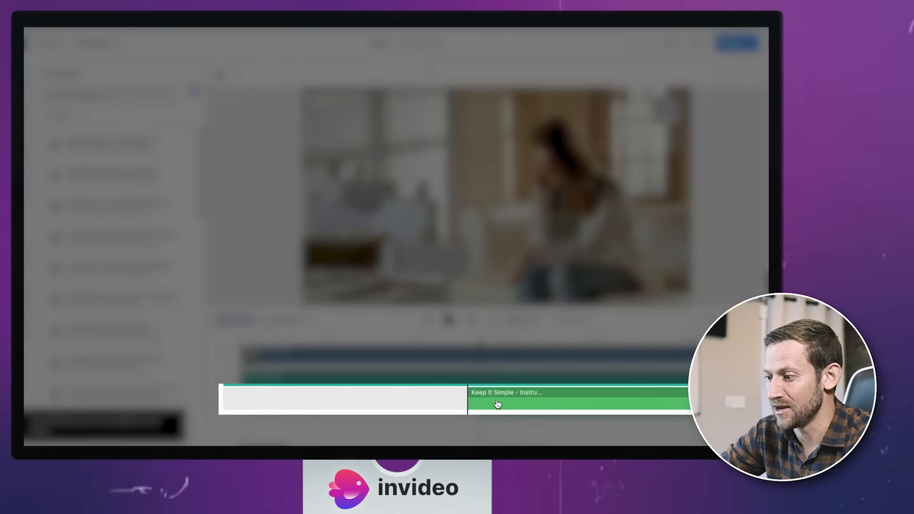
drag(497, 404, 252, 402)
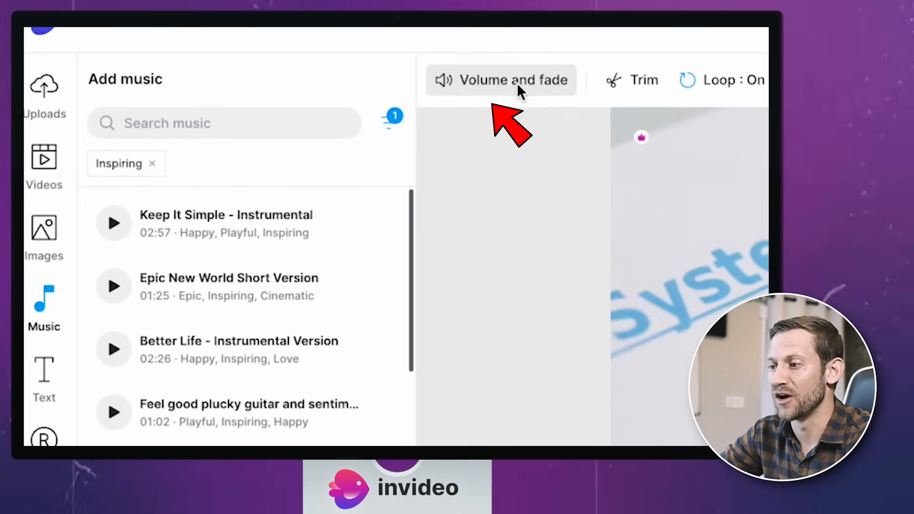
Lower the background music's volume to -30.6 dB and play the opening of the video to check the sound mix.
click(240, 67)
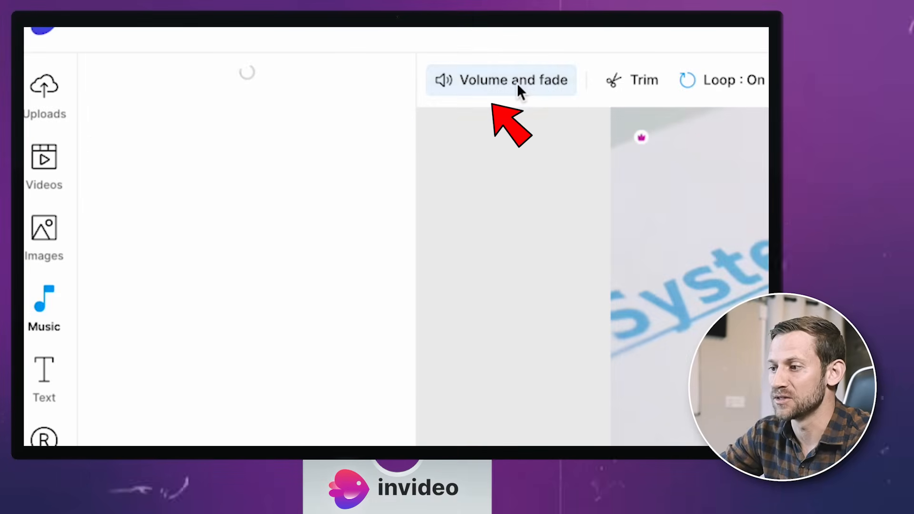
drag(282, 133, 191, 133)
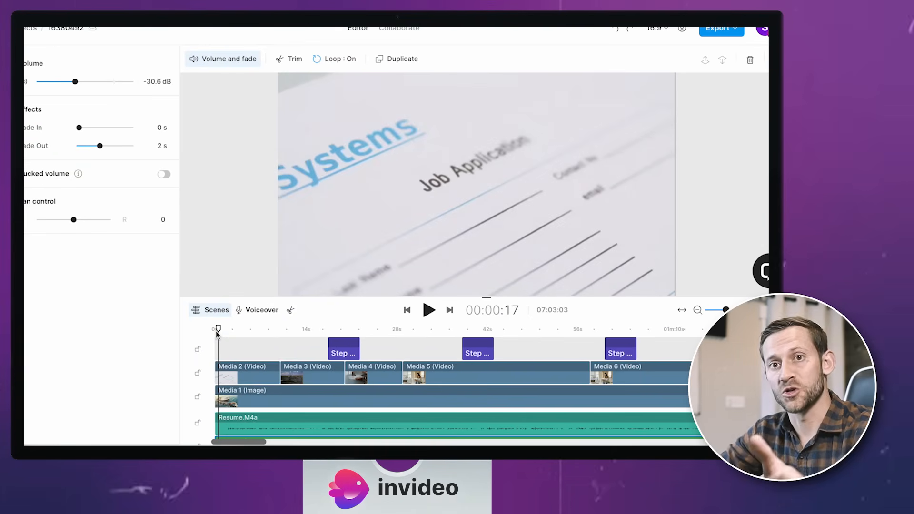
key(space)
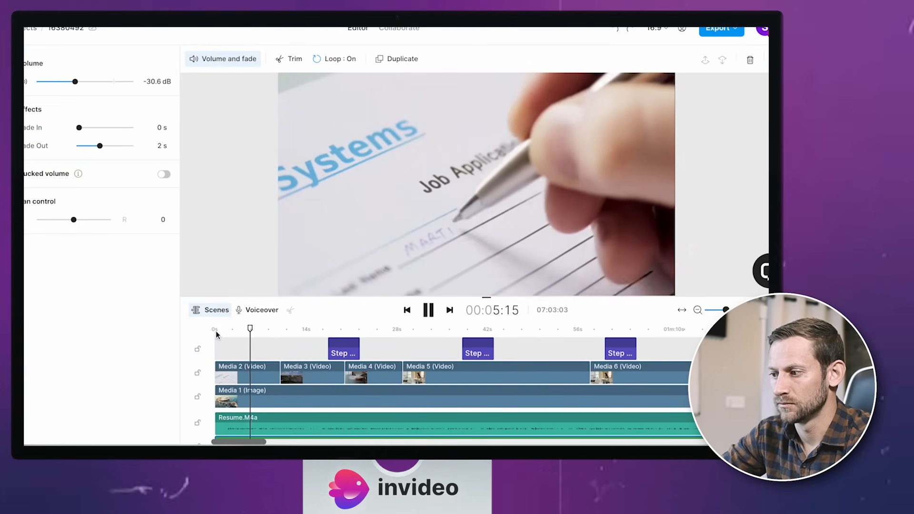
key(space)
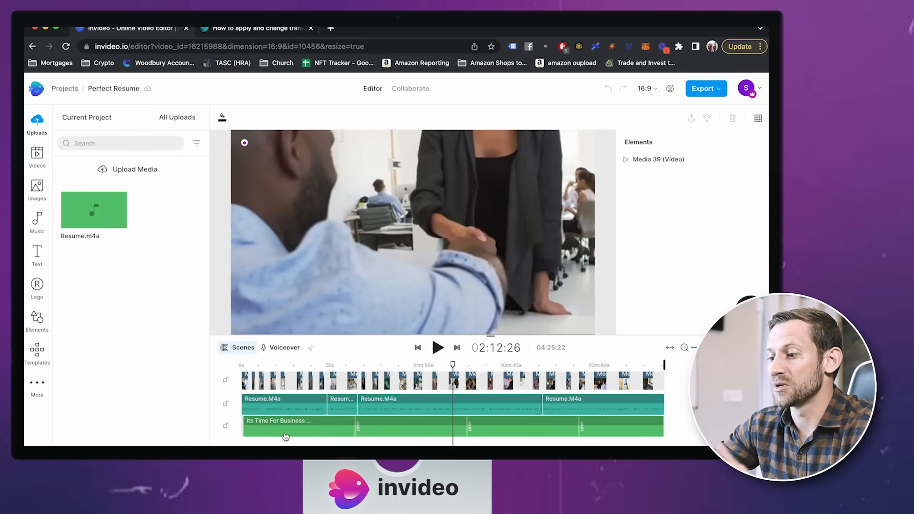
Play back the completed "Perfect Resume" project from the beginning of its timeline.
click(244, 365)
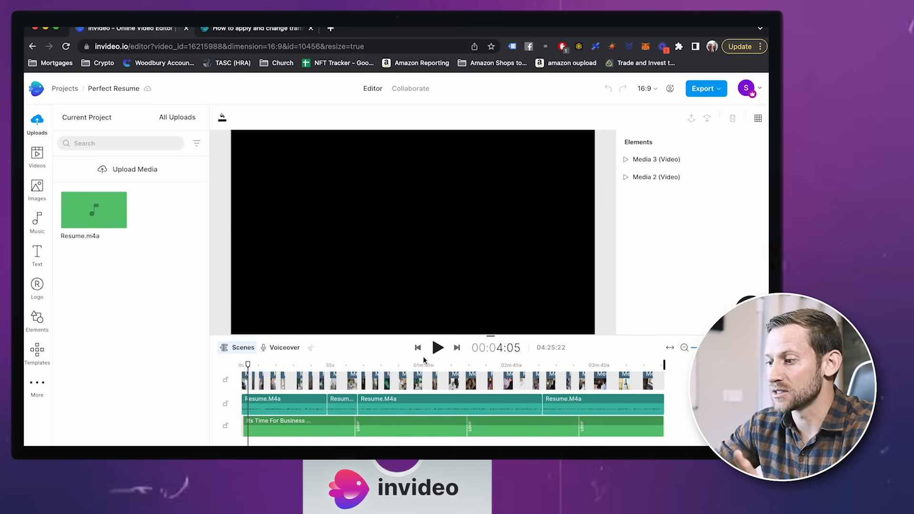
click(438, 347)
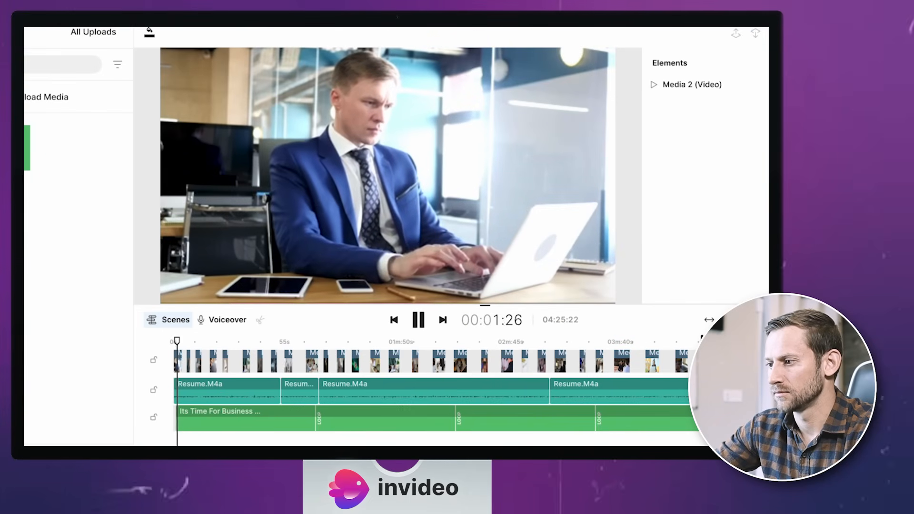